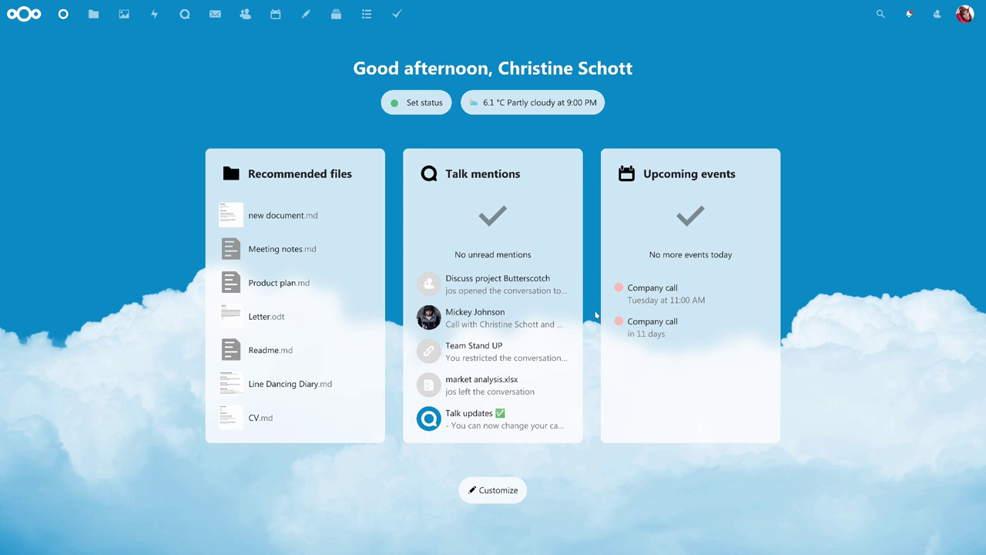
Go from the Dashboard to Talk, with the Team Stand UP conversation listed
{"action": "left_click", "coordinate": [184, 19]}
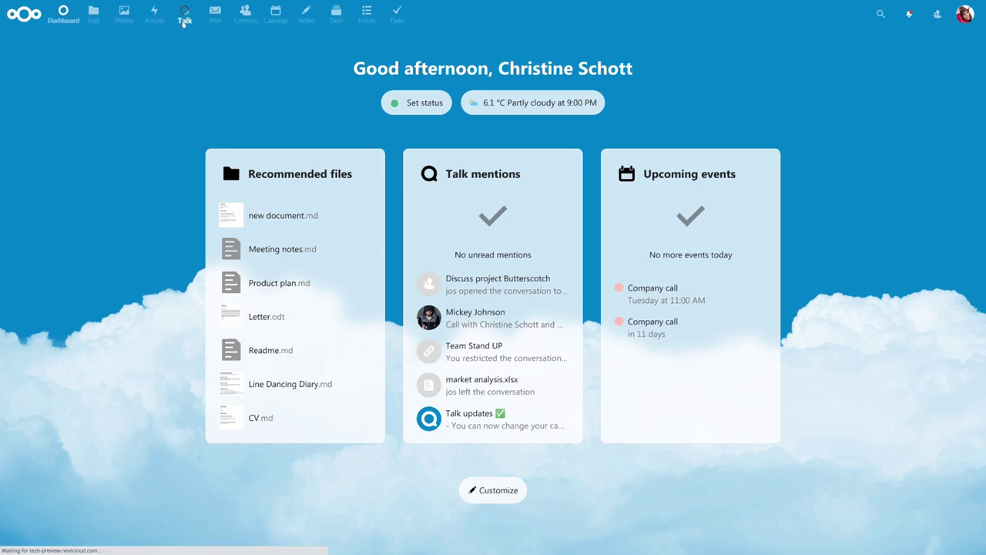
Set the Team Stand UP conversation description to 'Weekly standup!'
{"action": "left_click", "coordinate": [91, 168]}
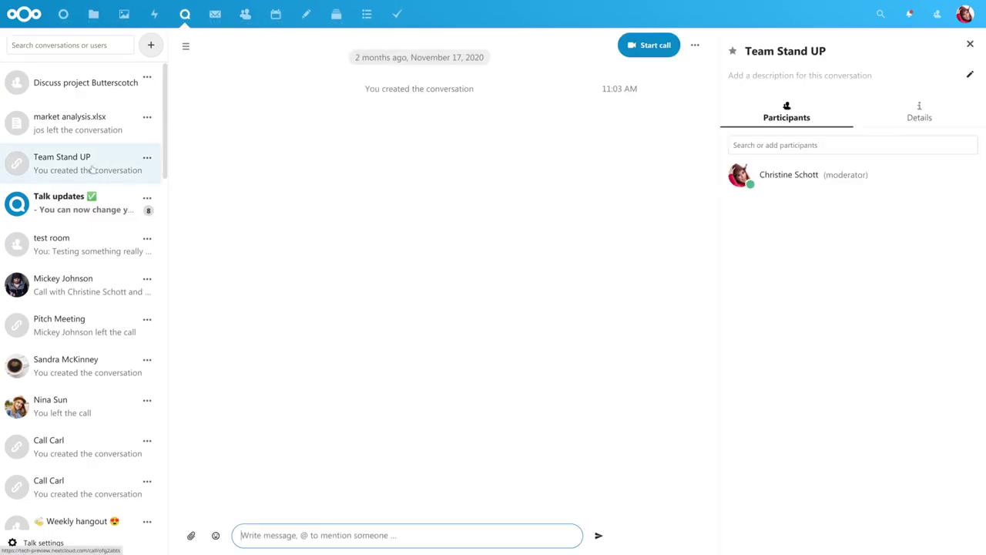
{"action": "scroll", "coordinate": [91, 168], "scroll_direction": "down", "scroll_amount": 2}
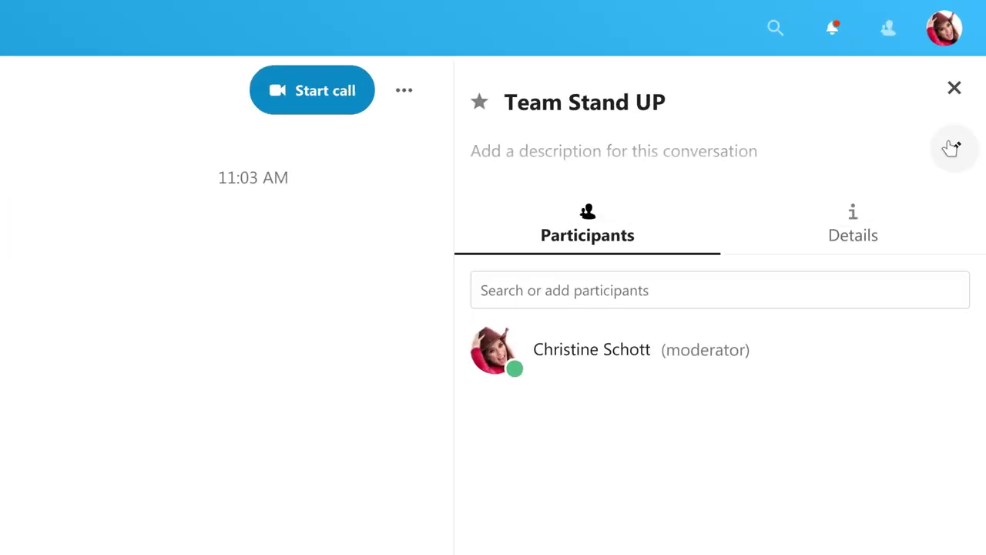
{"action": "left_click", "coordinate": [951, 147]}
{"action": "type", "text": "Weekly standup!"}
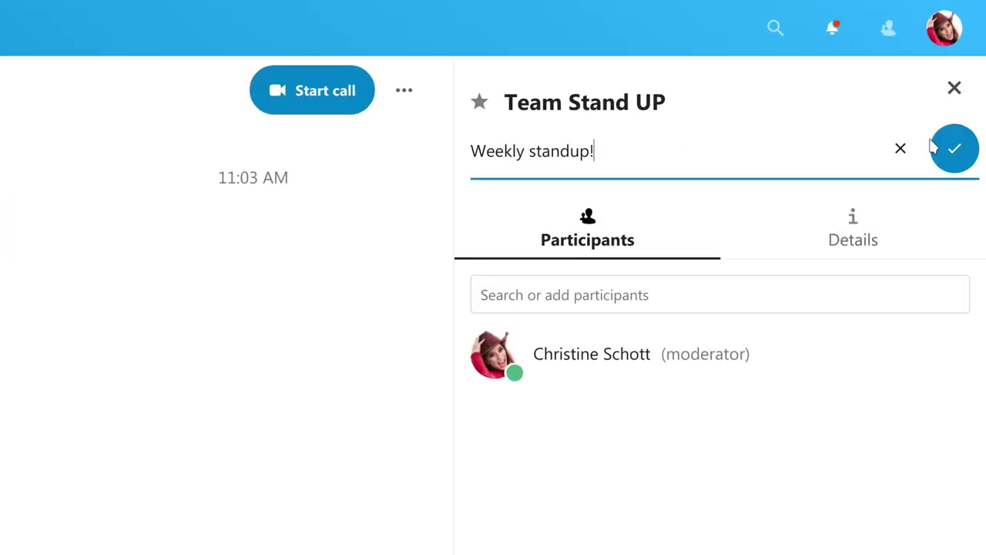
{"action": "left_click", "coordinate": [934, 147]}
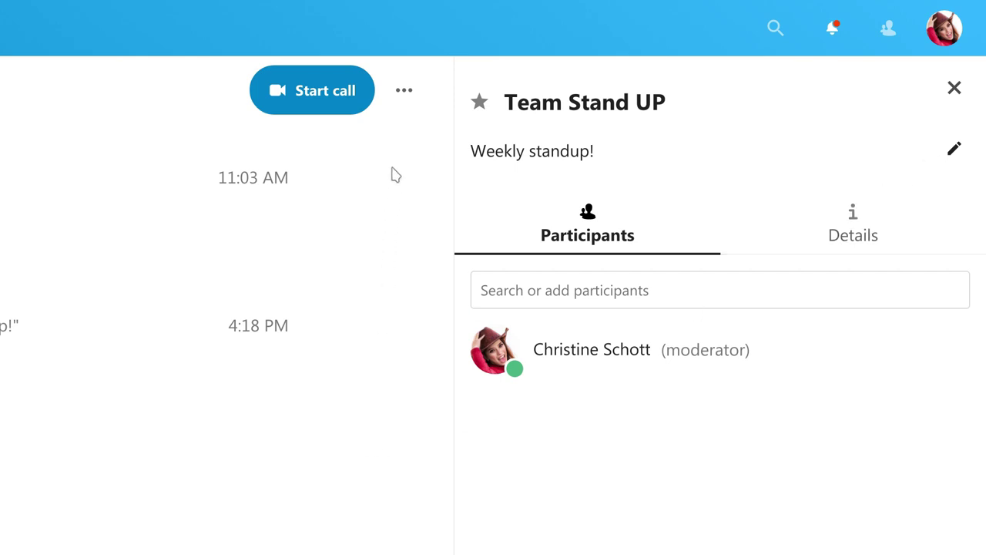
{"action": "left_click", "coordinate": [402, 91]}
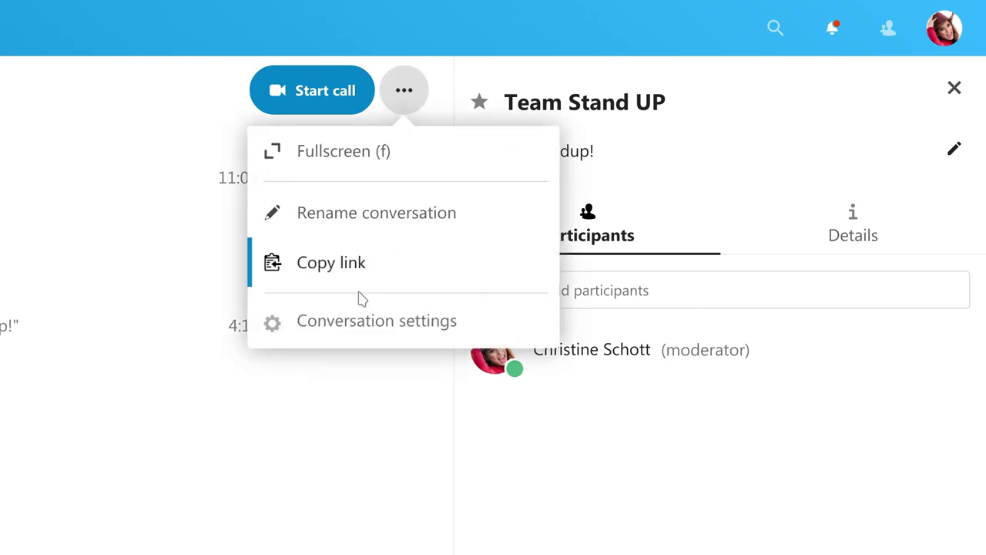
{"action": "left_click", "coordinate": [364, 321]}
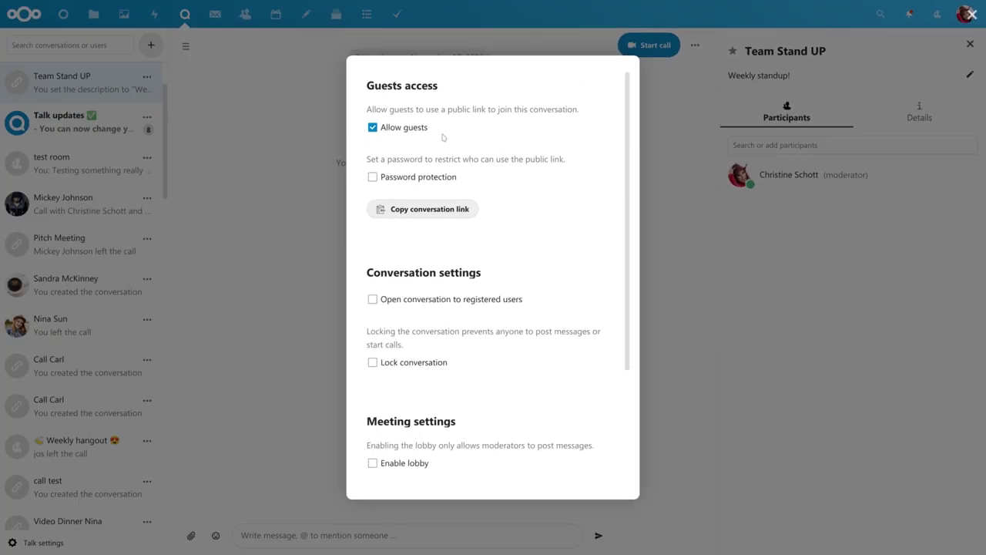
{"action": "scroll", "coordinate": [501, 270], "scroll_direction": "down", "scroll_amount": 3}
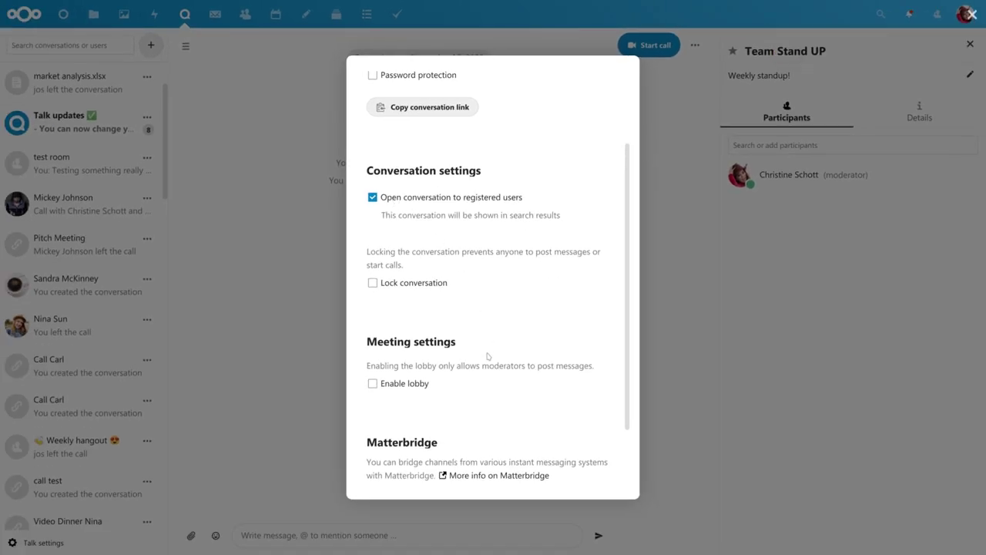
{"action": "scroll", "coordinate": [462, 354], "scroll_direction": "down", "scroll_amount": 2}
{"action": "left_click", "coordinate": [375, 355]}
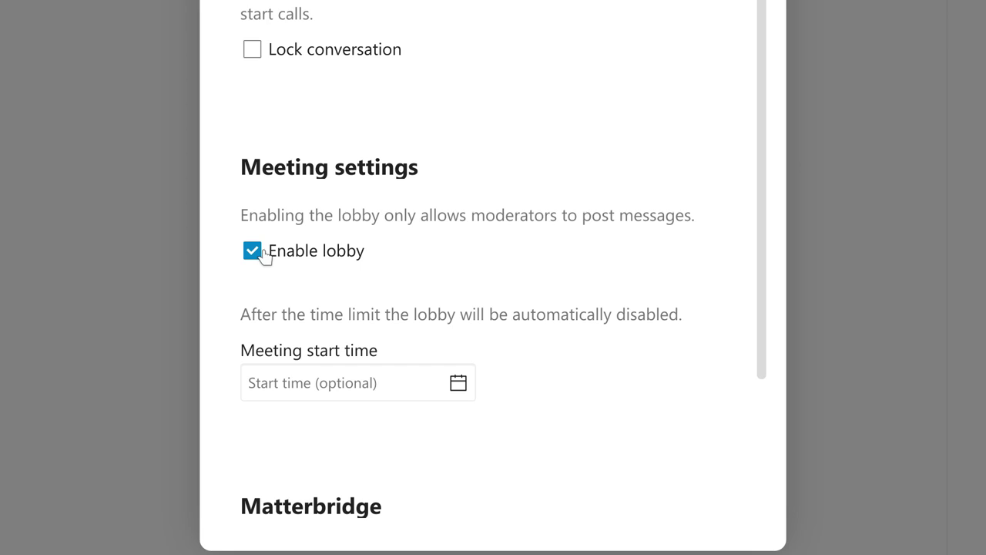
{"action": "left_click", "coordinate": [355, 381]}
{"action": "left_click", "coordinate": [445, 249]}
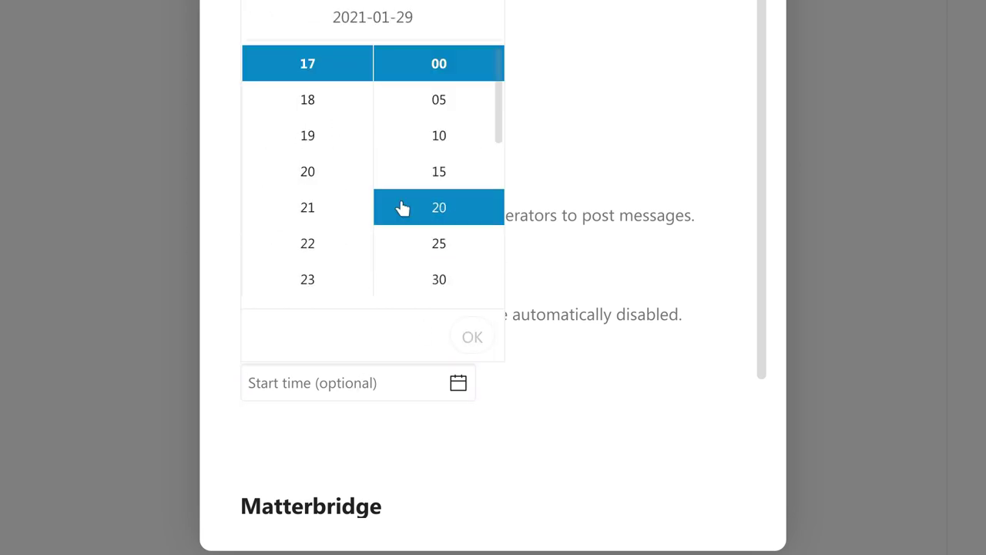
{"action": "left_click", "coordinate": [476, 337]}
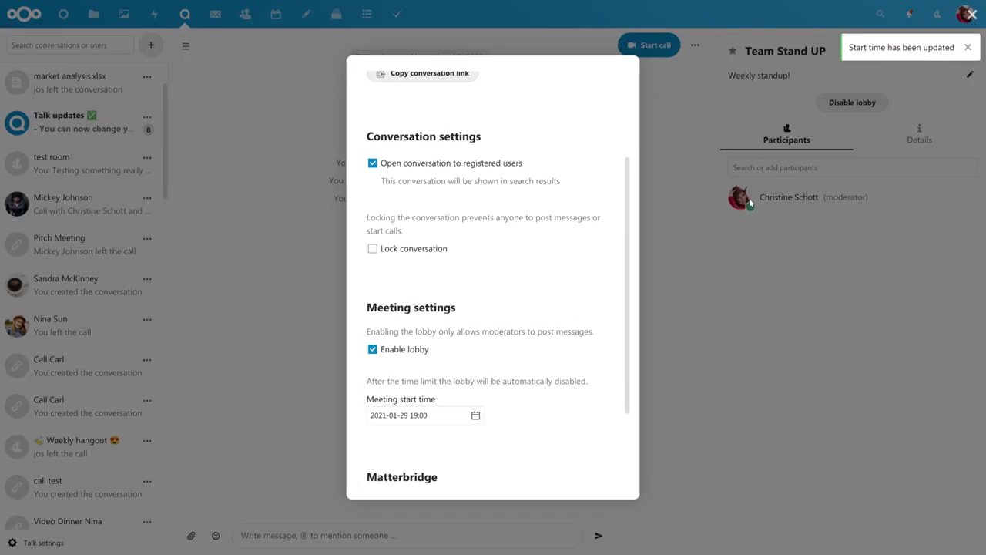
{"action": "key", "text": "Escape"}
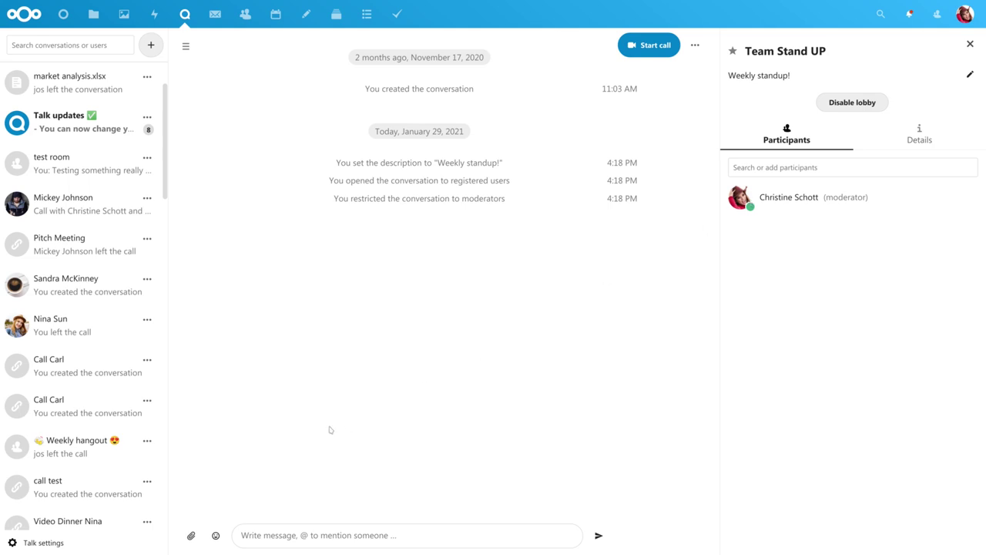
Open the colleague's chat and toggle read-status sharing off and back on in Talk privacy settings
{"action": "left_click", "coordinate": [78, 214]}
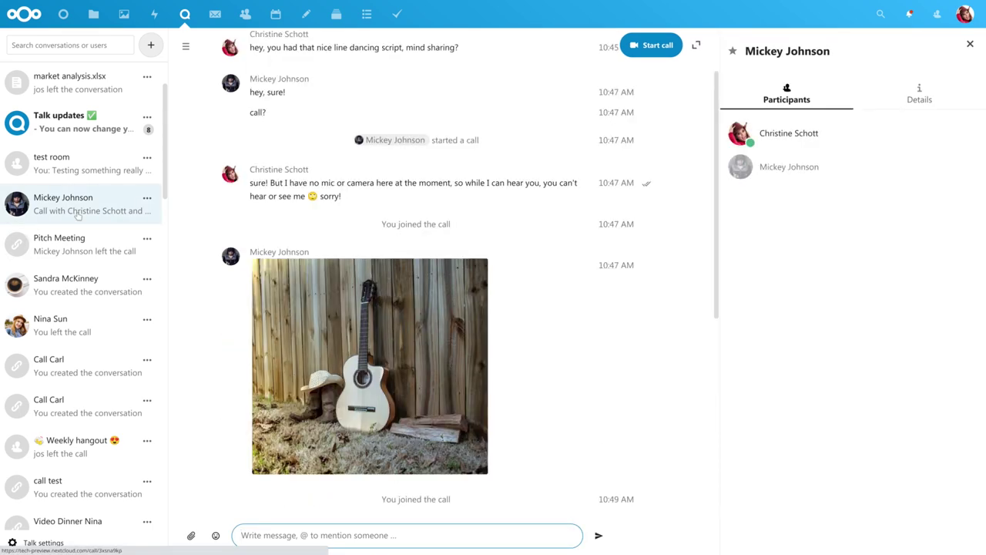
{"action": "scroll", "coordinate": [550, 403], "scroll_direction": "down", "scroll_amount": 5}
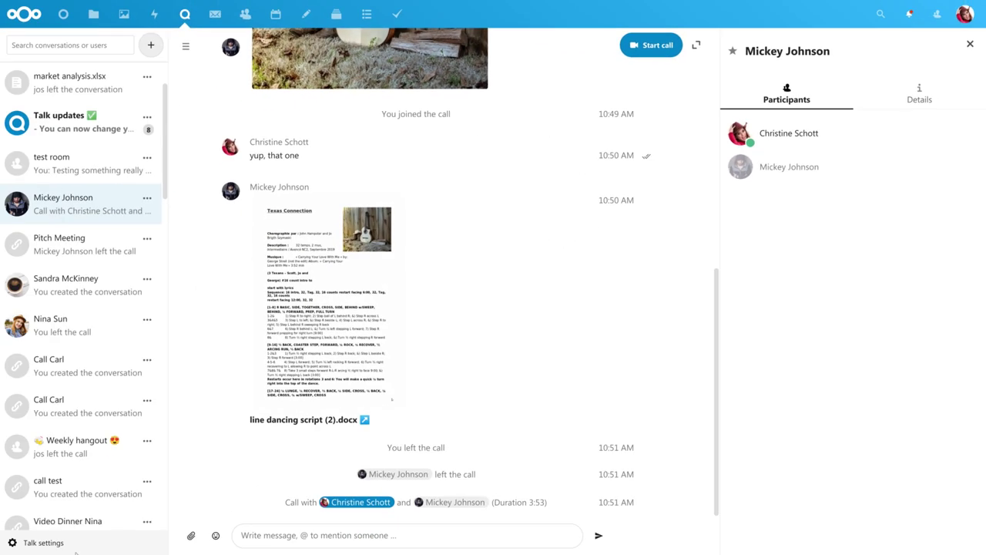
{"action": "left_click", "coordinate": [76, 549]}
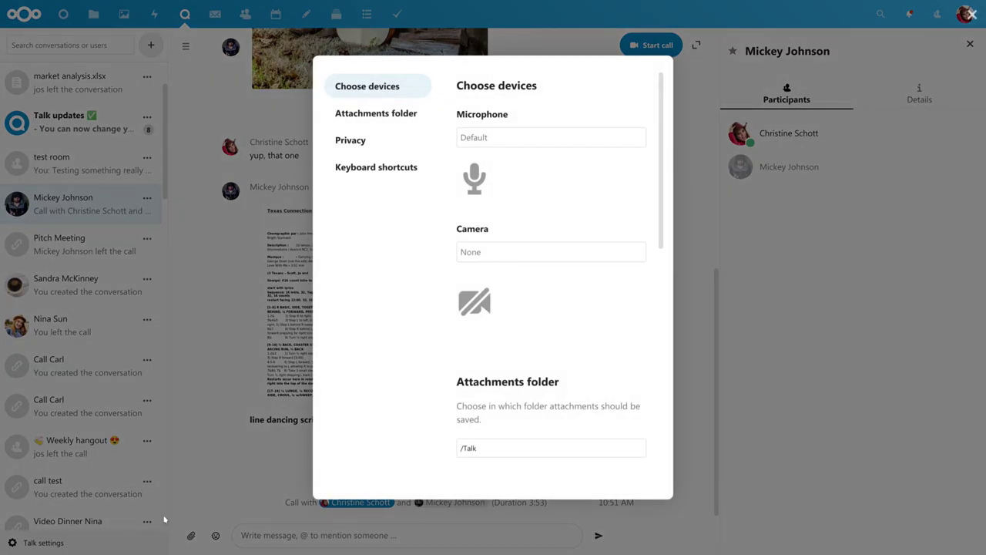
{"action": "left_click", "coordinate": [368, 146]}
{"action": "left_click", "coordinate": [463, 98]}
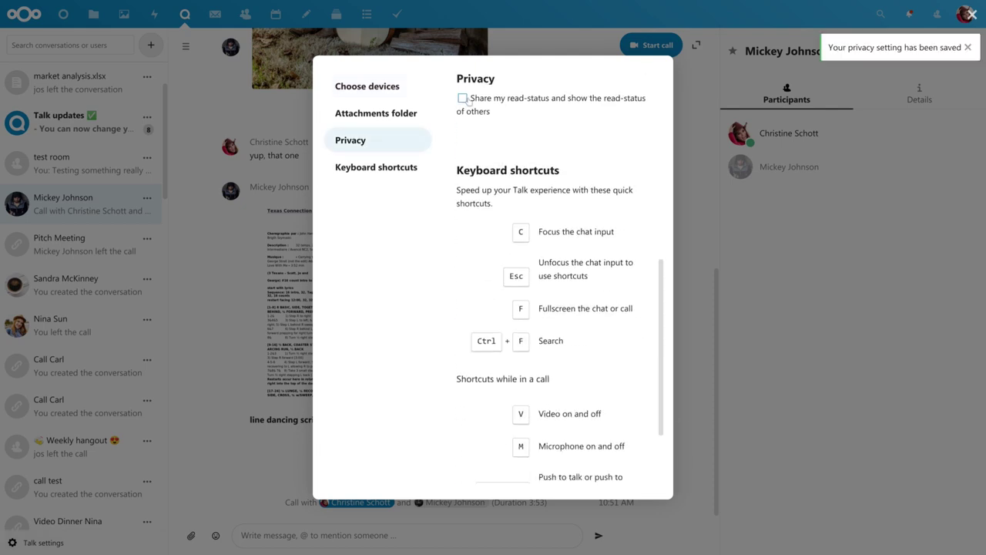
{"action": "left_click", "coordinate": [463, 99]}
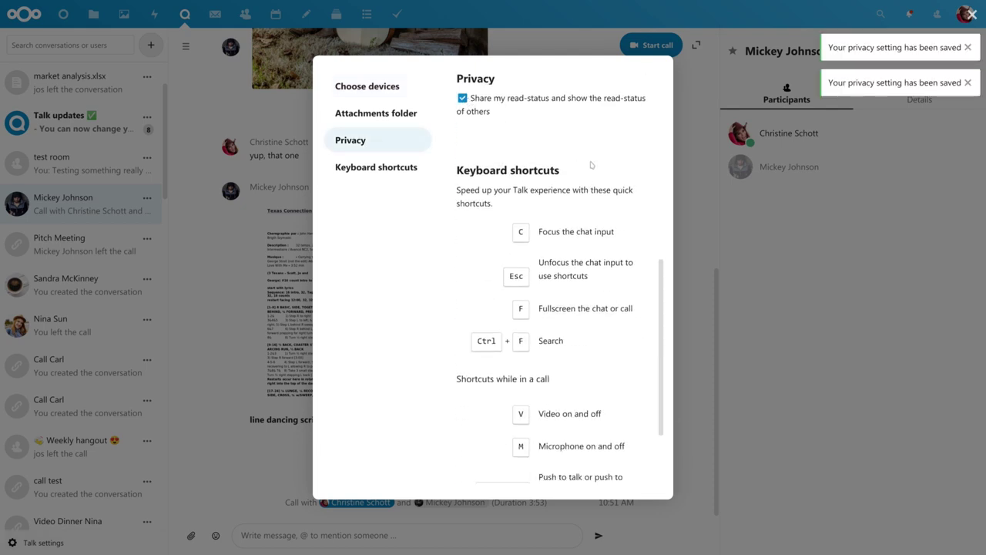
Close the settings, join the call, and mute then unmute the microphone
{"action": "left_click", "coordinate": [697, 239]}
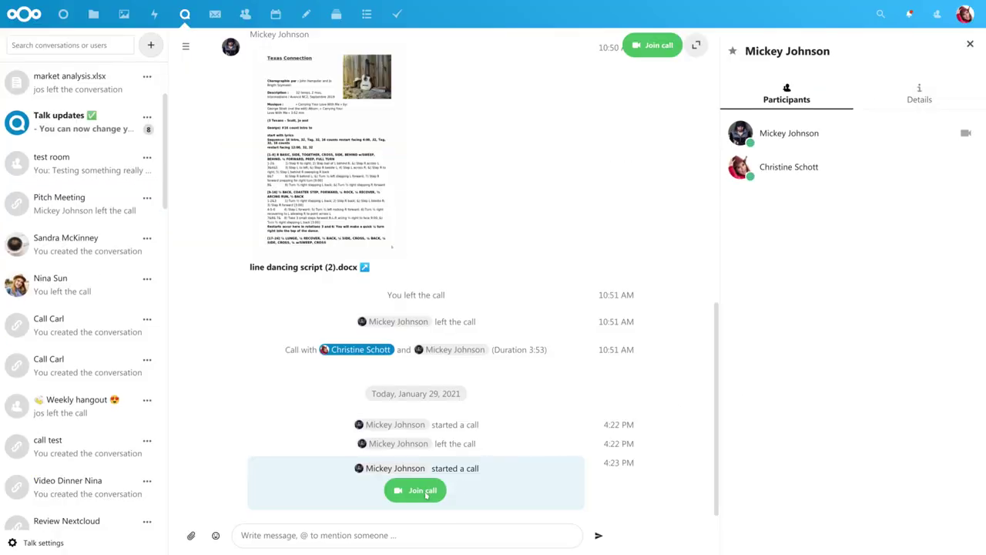
{"action": "left_click", "coordinate": [425, 492]}
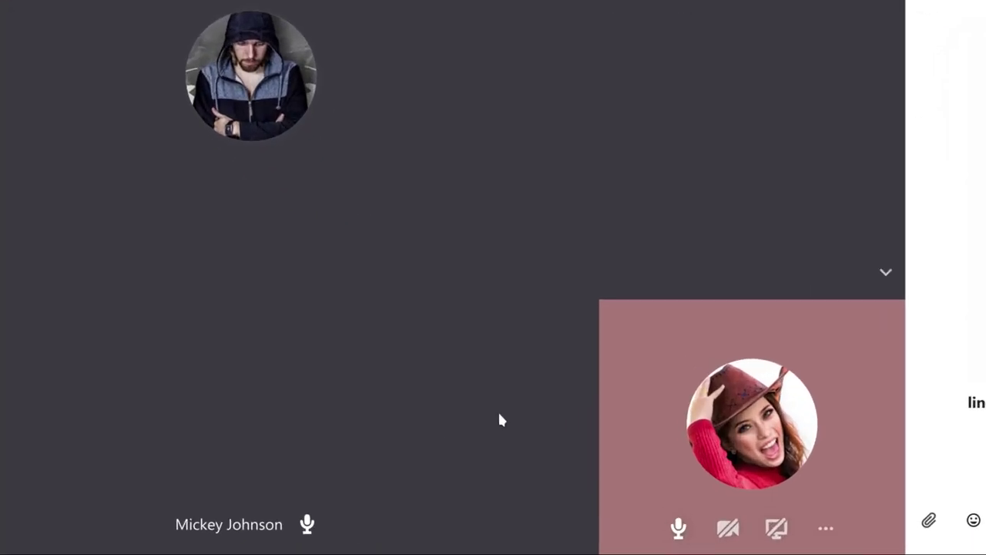
{"action": "left_click", "coordinate": [697, 526]}
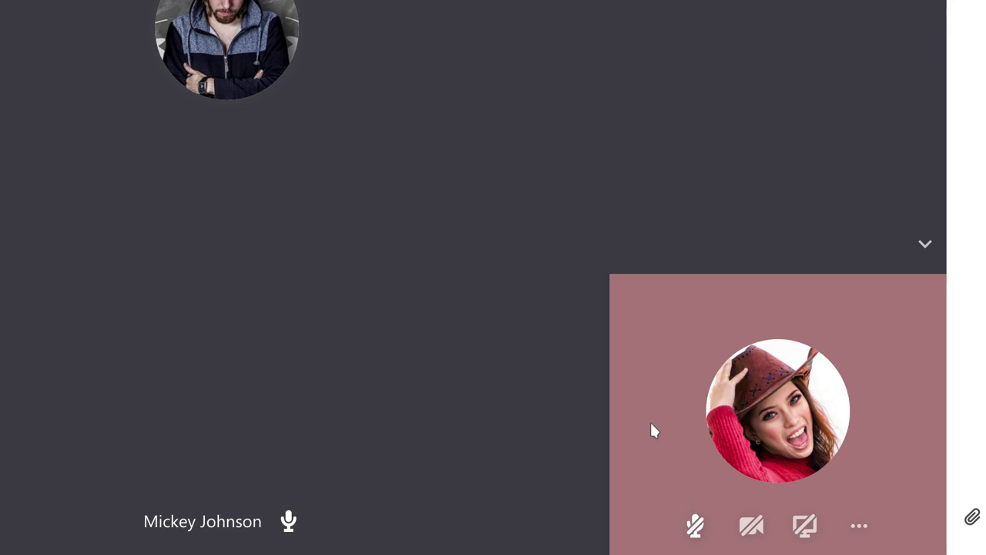
{"action": "key", "text": "m"}
{"action": "key", "text": "m"}
{"action": "key", "text": "m"}
{"action": "key", "text": "m"}
Raise and lower a hand in the call, then leave it
{"action": "left_click", "coordinate": [859, 526]}
{"action": "left_click", "coordinate": [853, 408]}
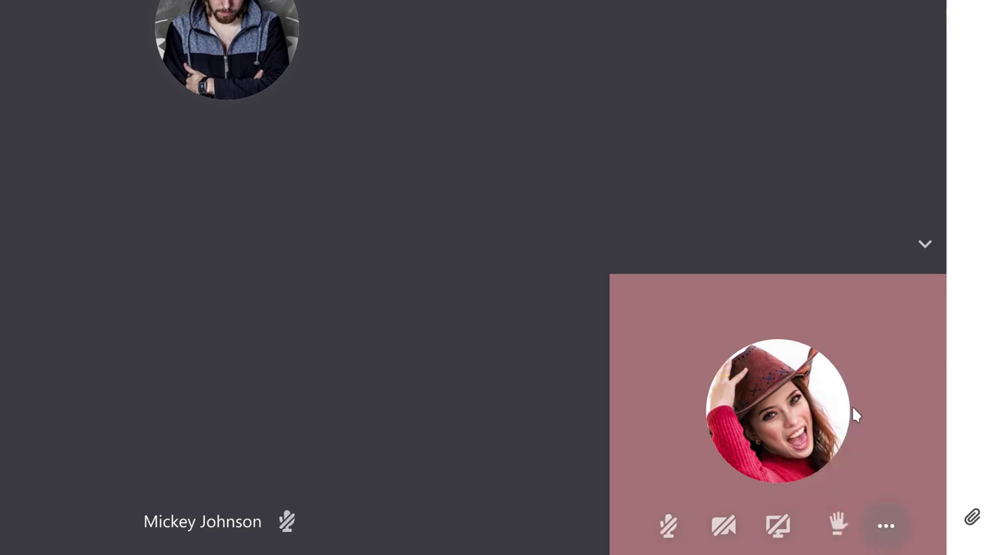
{"action": "left_click", "coordinate": [838, 525]}
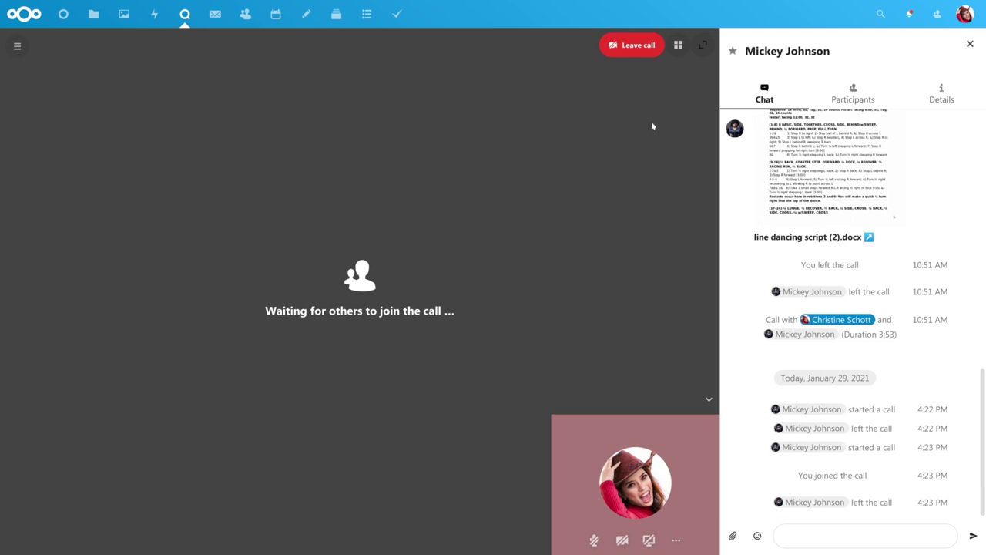
{"action": "left_click", "coordinate": [632, 46]}
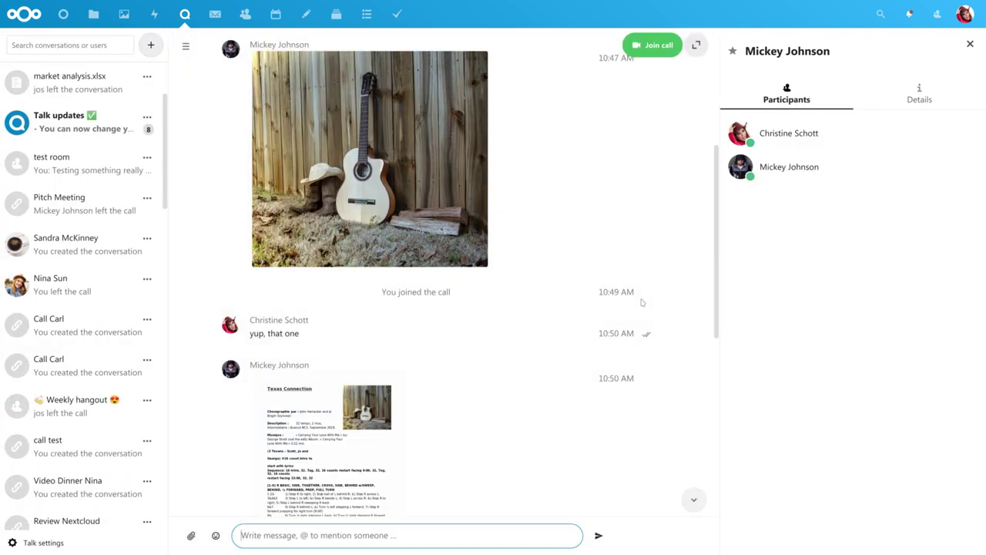
In Files, make a new text document named 'company meeting notes' and pick the Meeting notes template
{"action": "left_click", "coordinate": [94, 16]}
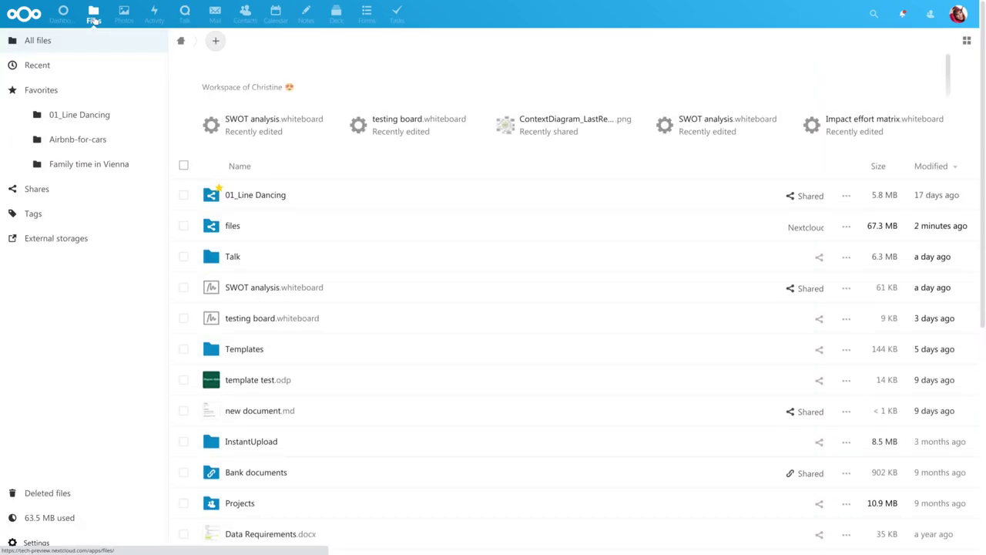
{"action": "left_click", "coordinate": [215, 41]}
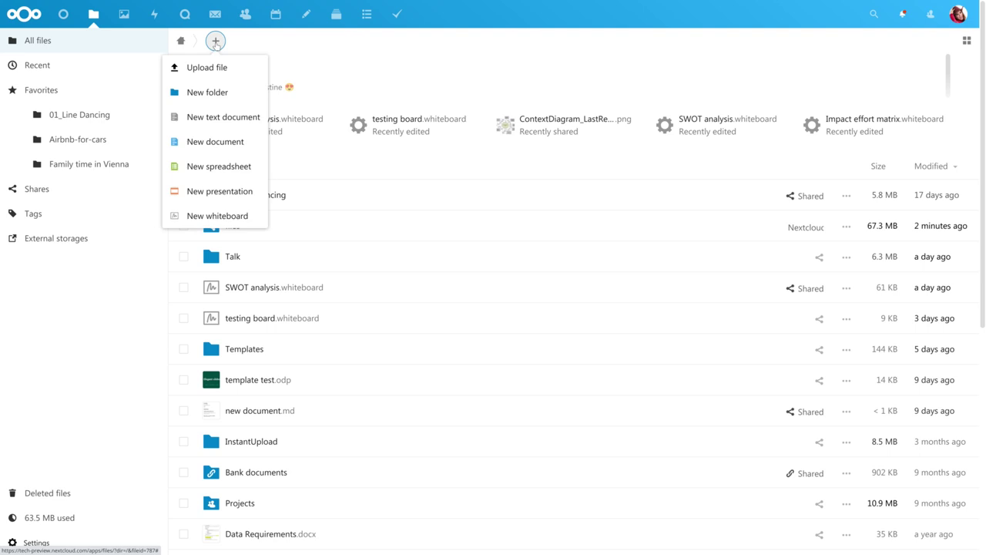
{"action": "left_click", "coordinate": [213, 117]}
{"action": "type", "text": "company meeti"}
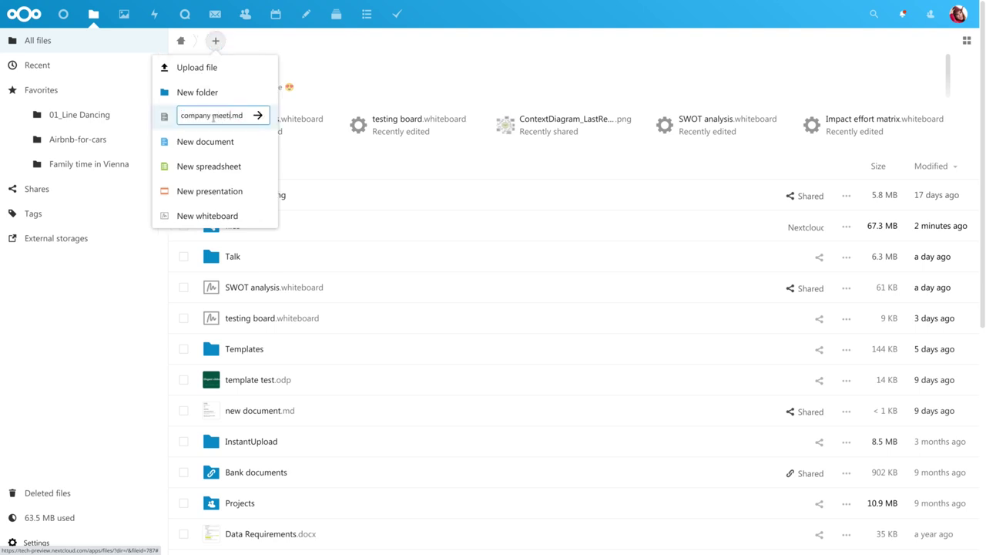
{"action": "type", "text": "ng notes"}
{"action": "key", "text": "Return"}
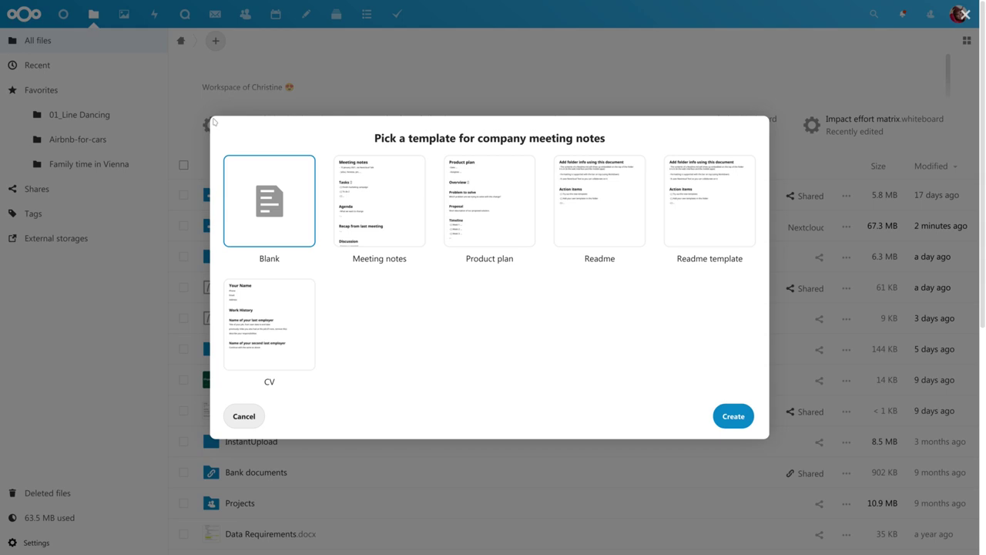
{"action": "left_click", "coordinate": [371, 214]}
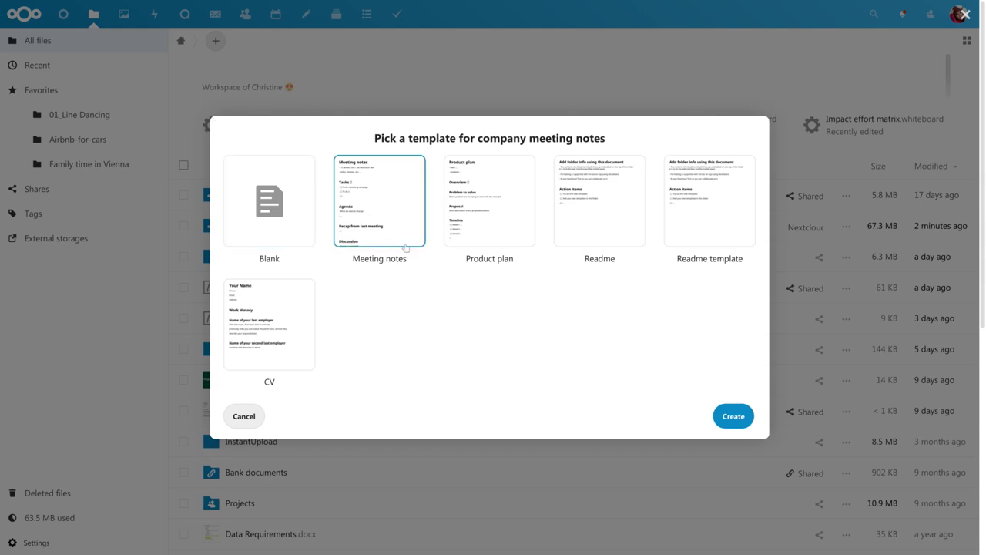
Create the notes file and ask three mentioned colleagues in its chat to help with note taking
{"action": "left_click", "coordinate": [732, 416]}
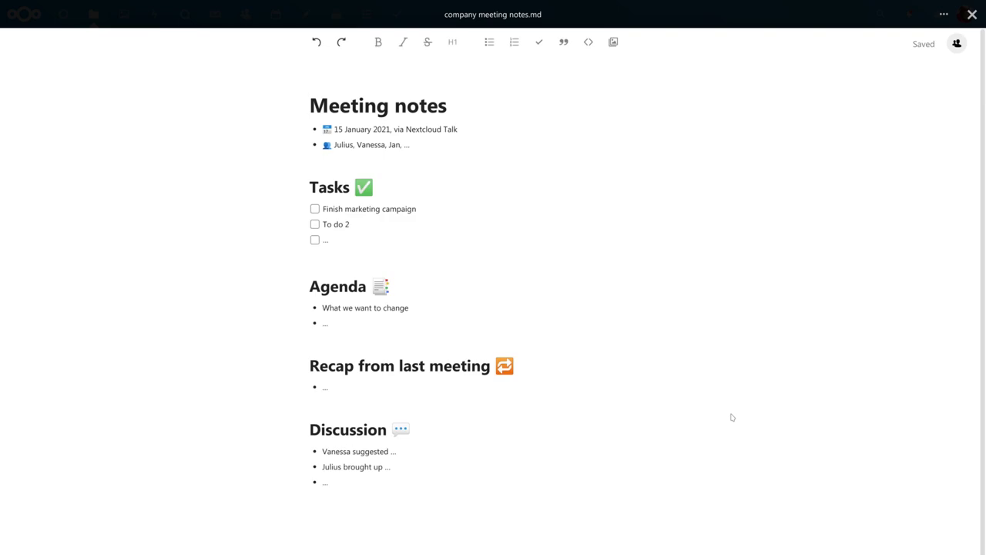
{"action": "left_click", "coordinate": [957, 43]}
{"action": "left_click", "coordinate": [799, 211]}
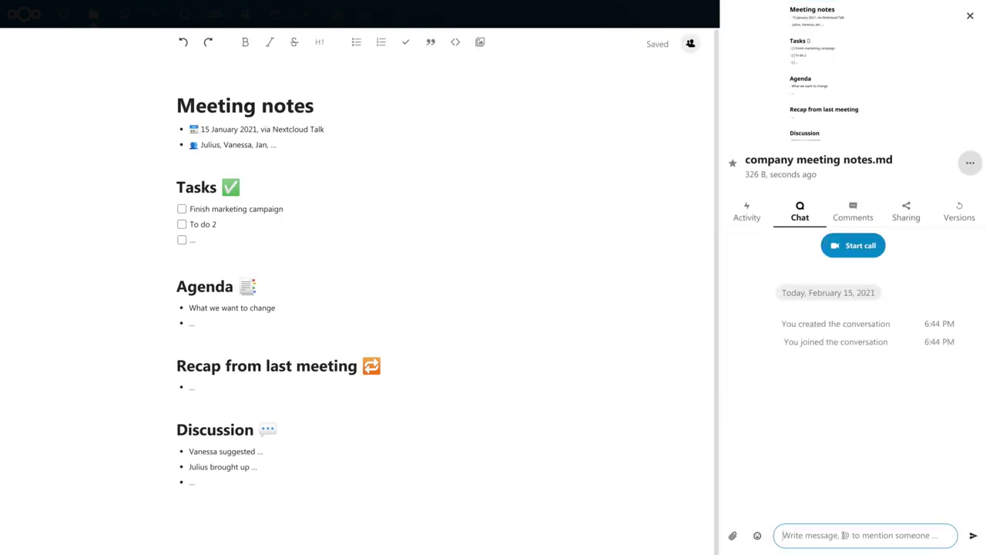
{"action": "left_click", "coordinate": [843, 535]}
{"action": "type", "text": "Hey @Mickey Johnson @marie @Sandra McKinney Pls help out with note taking!"}
{"action": "key", "text": "Return"}
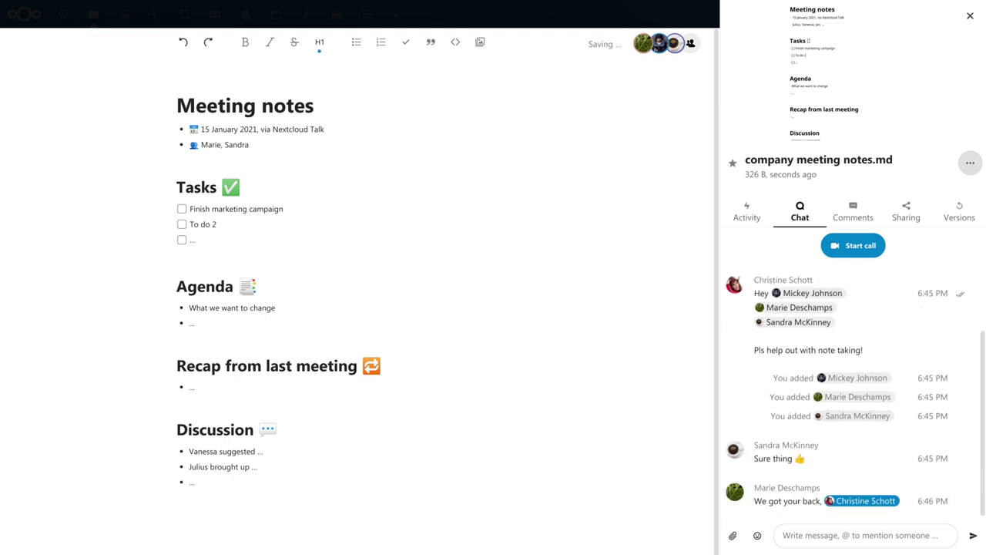
Turn on Show author colors in the document
{"action": "left_click", "coordinate": [678, 43]}
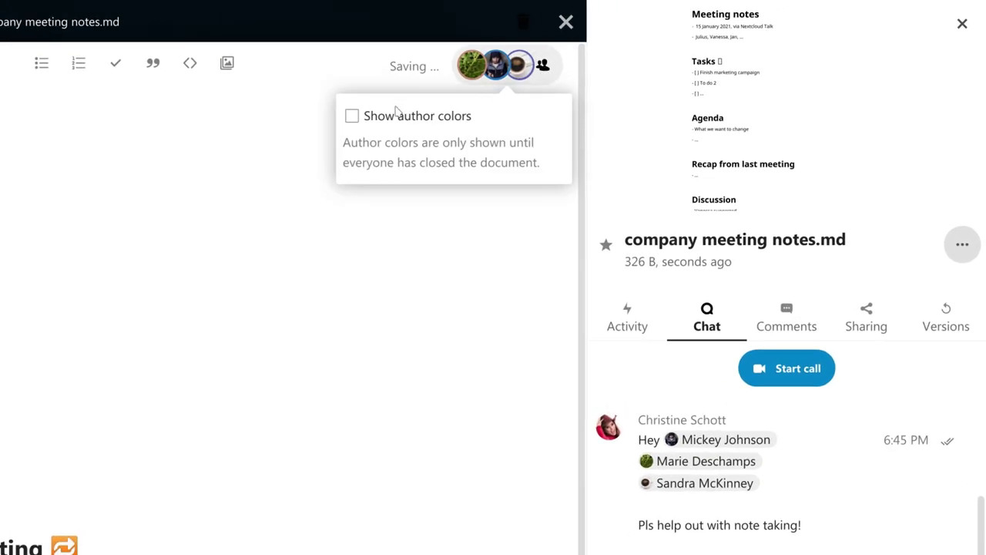
{"action": "left_click", "coordinate": [352, 117]}
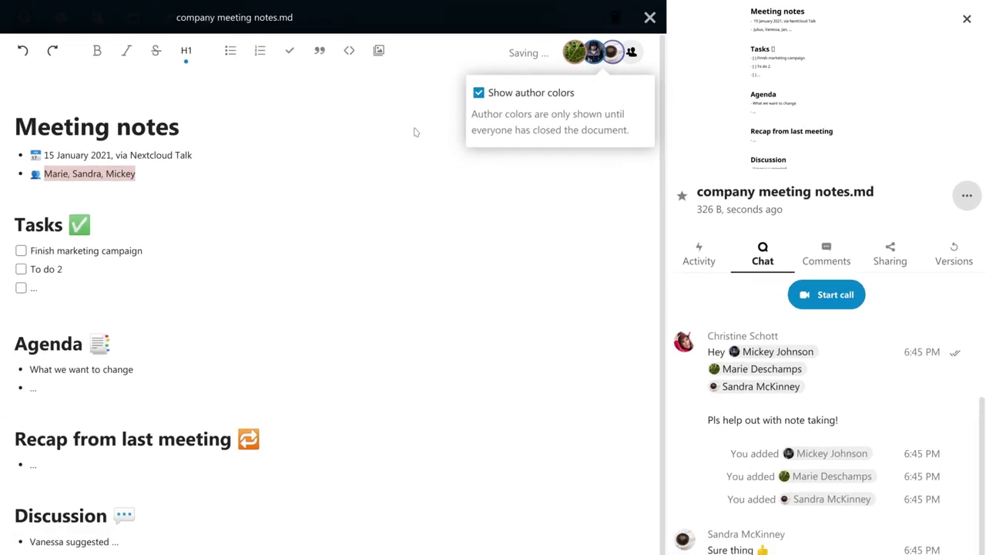
{"action": "left_click", "coordinate": [308, 181]}
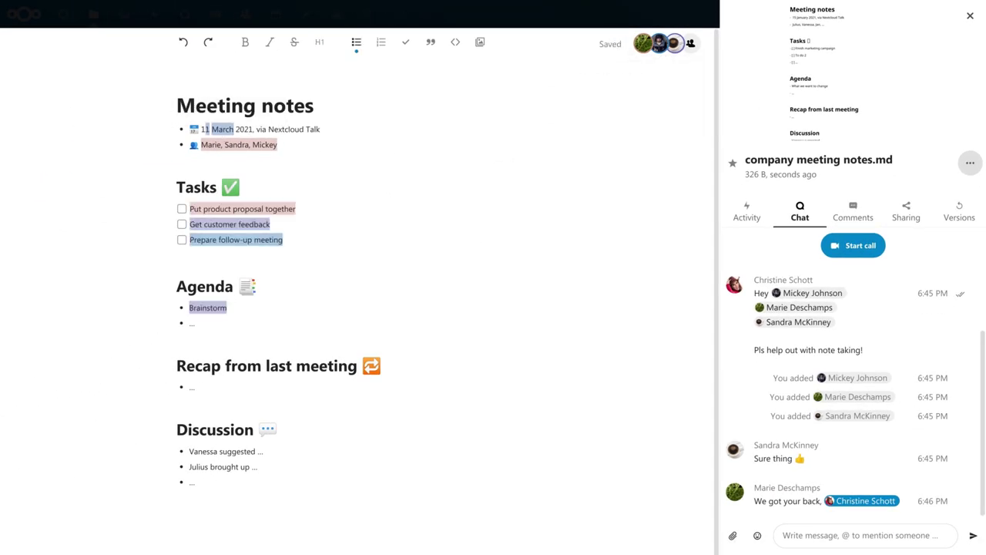
Close the meeting notes and browse the Templates folder files in grid view
{"action": "left_click", "coordinate": [705, 15]}
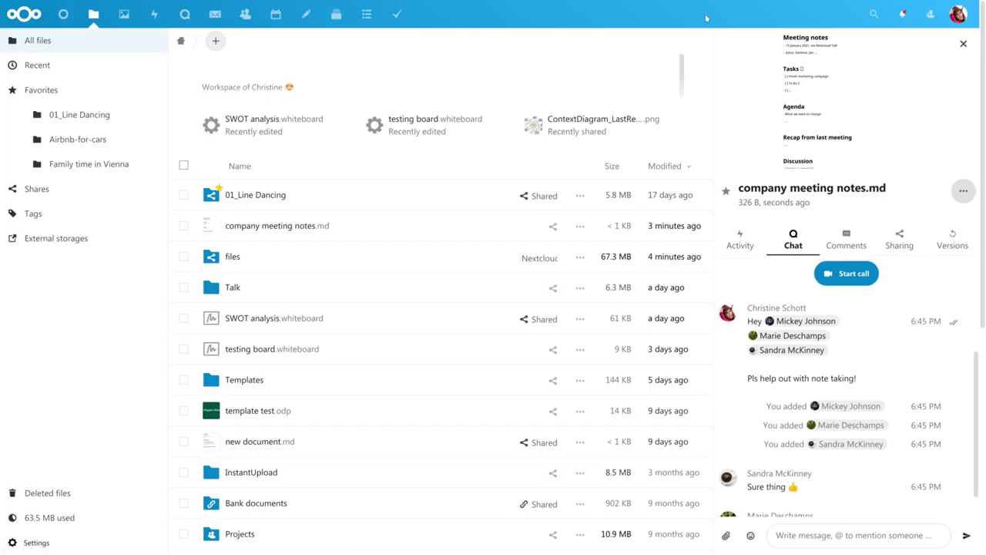
{"action": "left_click", "coordinate": [261, 379]}
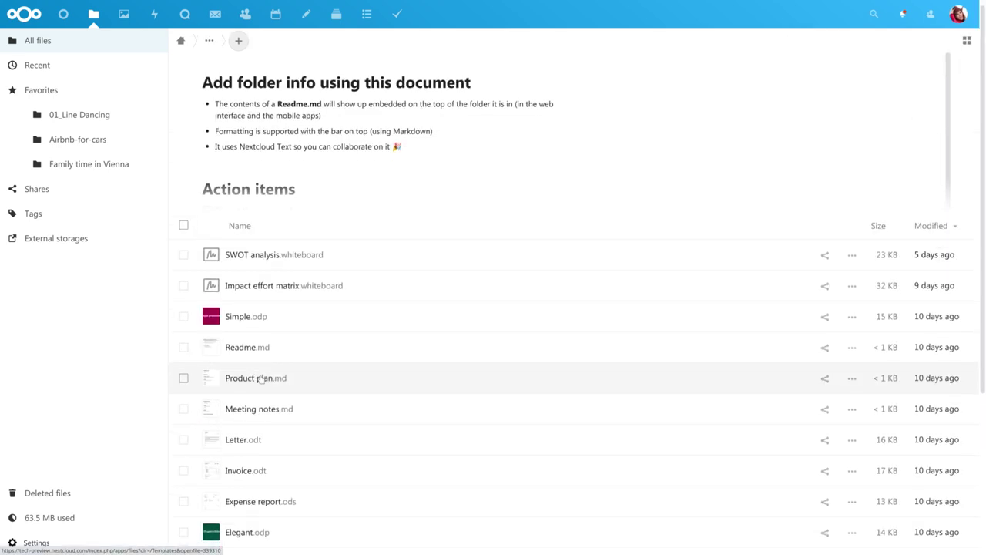
{"action": "scroll", "coordinate": [277, 374], "scroll_direction": "down", "scroll_amount": 3}
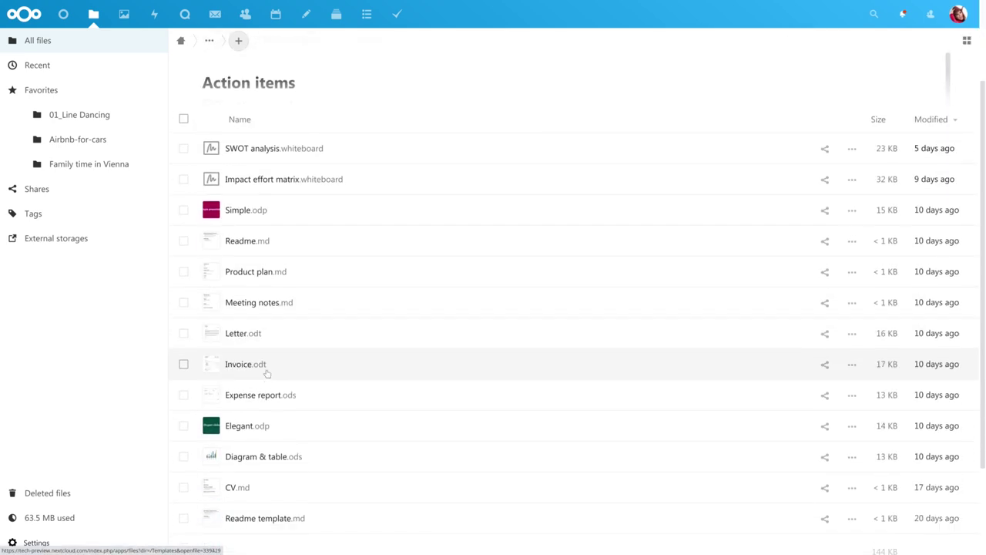
{"action": "left_click", "coordinate": [966, 42]}
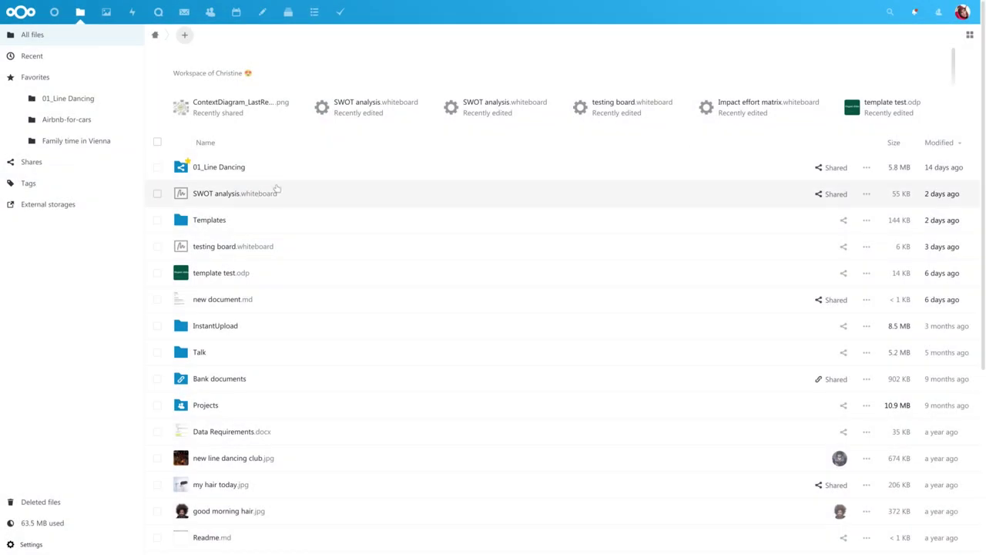
Open SWOT analysis.whiteboard and join its discussion in the sidebar
{"action": "left_click", "coordinate": [257, 198]}
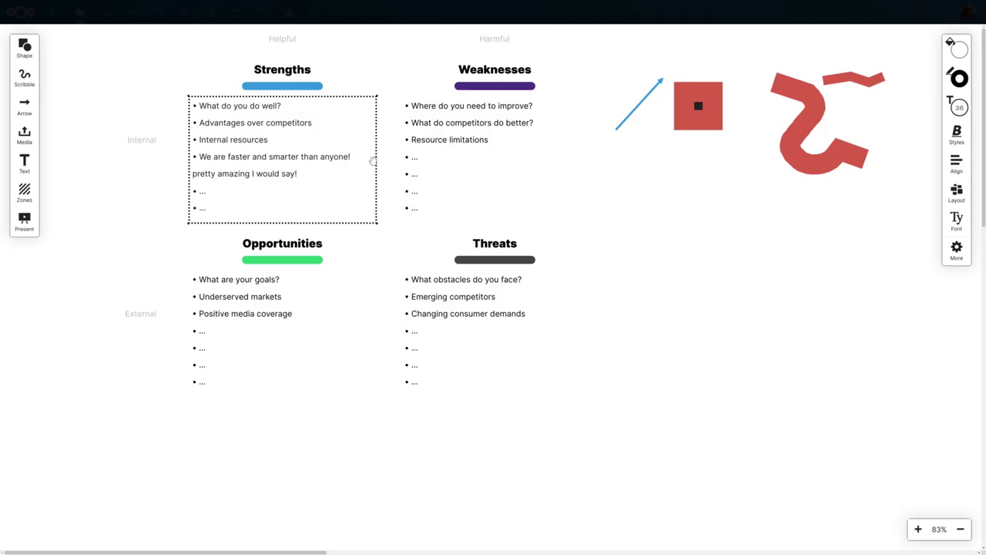
{"action": "left_click", "coordinate": [954, 13]}
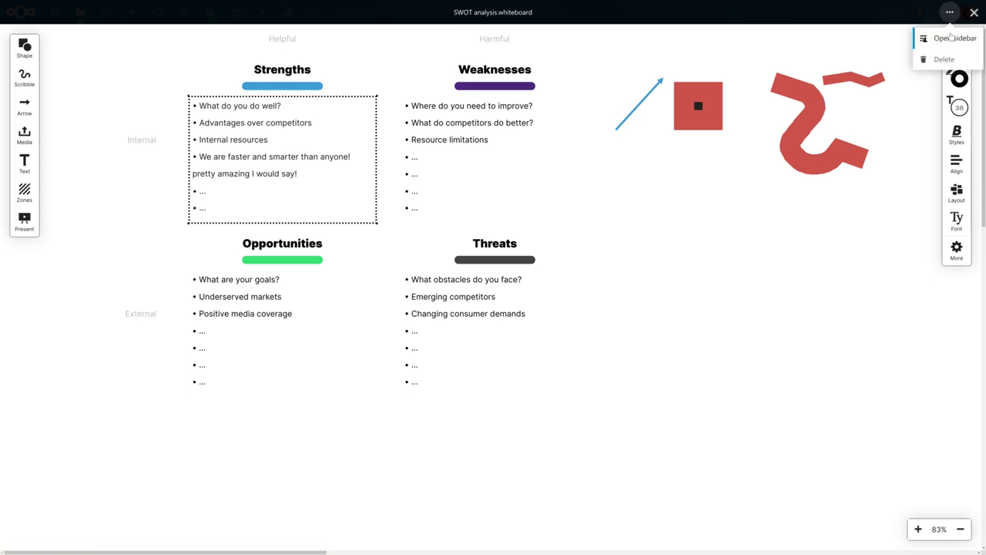
{"action": "left_click", "coordinate": [948, 37]}
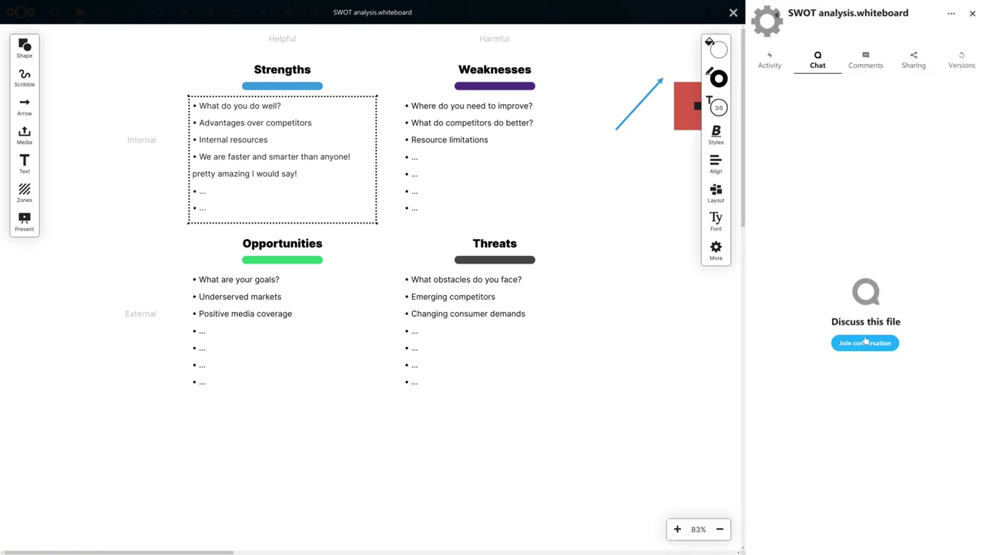
{"action": "left_click", "coordinate": [864, 343]}
Post 'Hey @… have some time?' and 'Ok @… you might be around...' mentioning two colleagues
{"action": "left_click", "coordinate": [828, 532]}
{"action": "type", "text": "Hey @carl"}
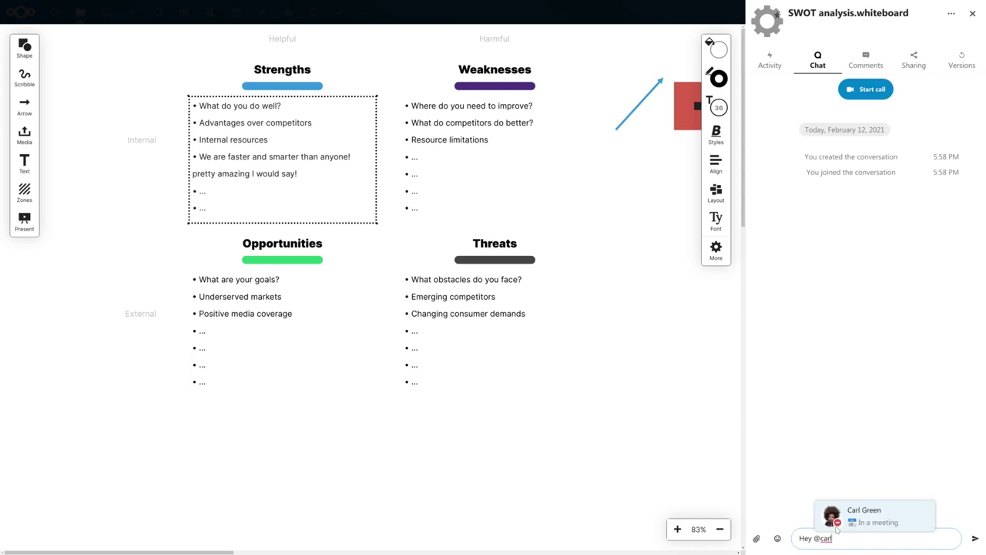
{"action": "left_click", "coordinate": [870, 520]}
{"action": "type", "text": "have some time?"}
{"action": "key", "text": "Return"}
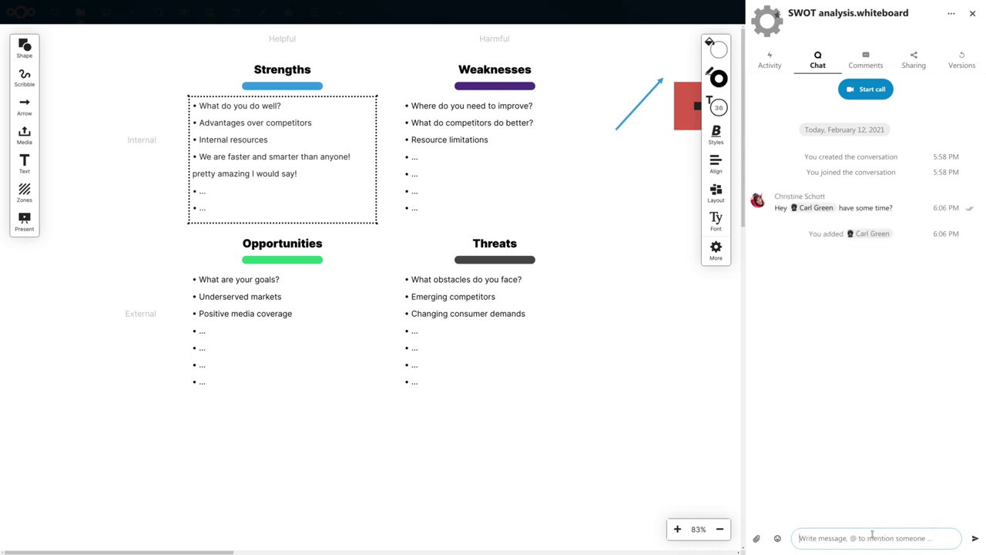
{"action": "type", "text": "Ok @"}
{"action": "key", "text": "Return"}
{"action": "type", "text": "you might be"}
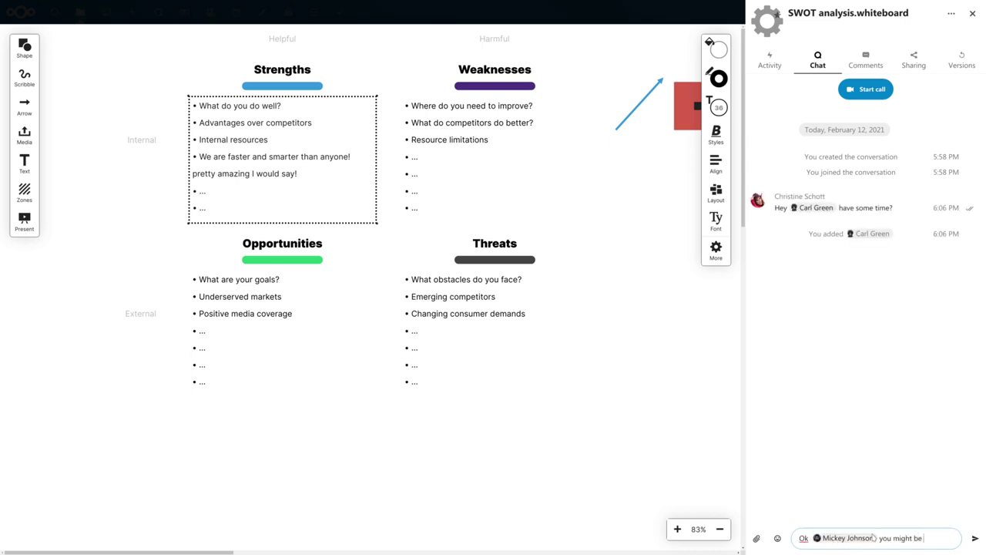
{"action": "type", "text": " around..."}
{"action": "key", "text": "Return"}
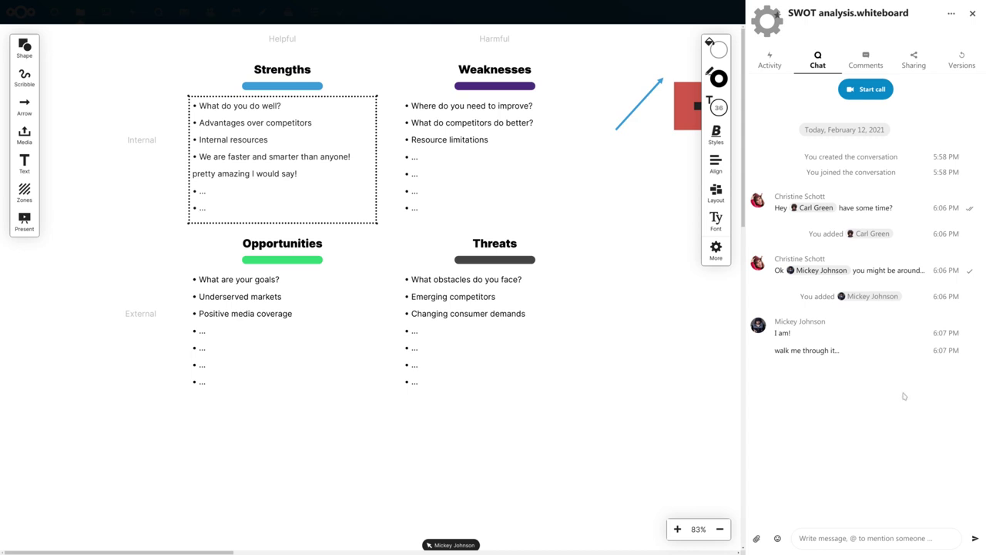
Draw an arrow pointing at the Strengths list and set its stroke to 16 px
{"action": "left_click", "coordinate": [30, 108]}
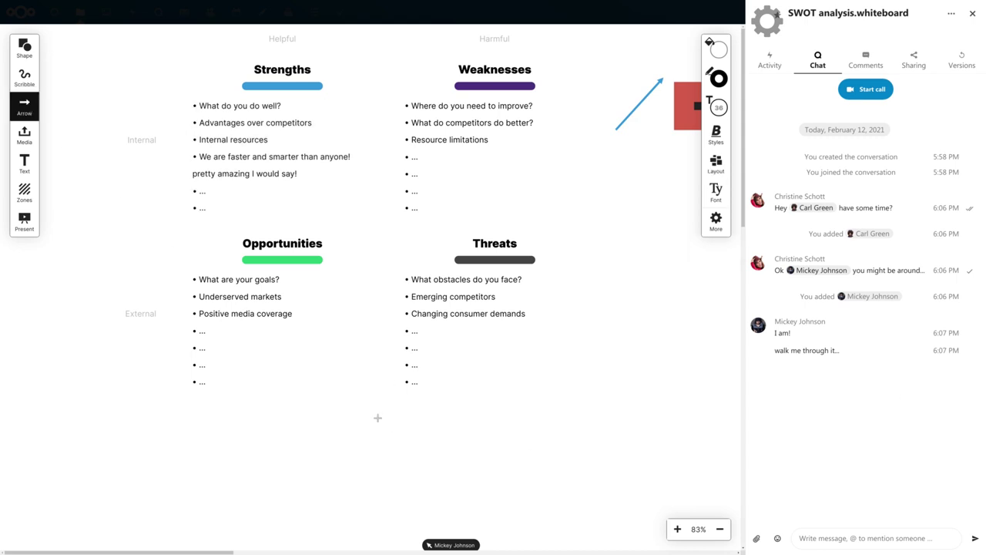
{"action": "left_click_drag", "start_coordinate": [120, 228], "coordinate": [186, 177]}
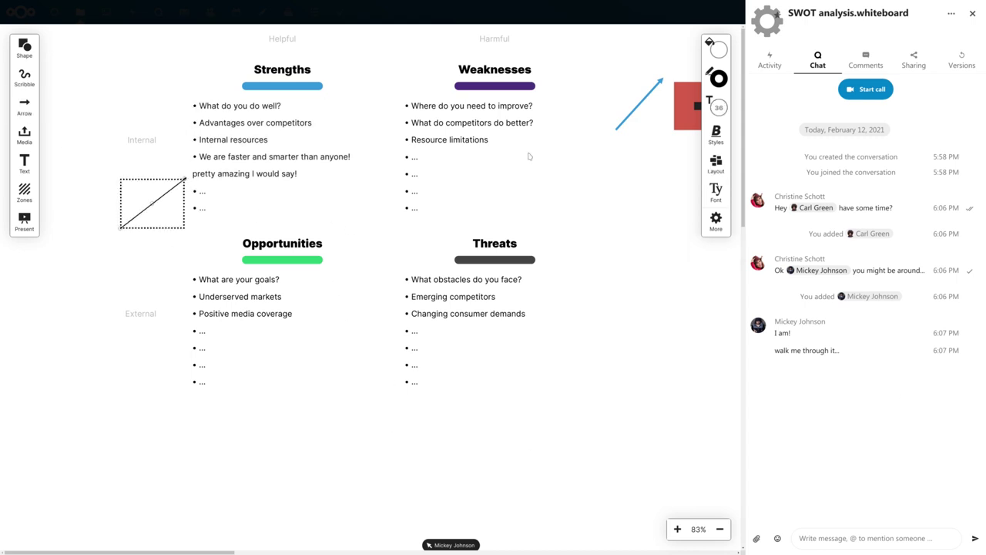
{"action": "left_click", "coordinate": [718, 78]}
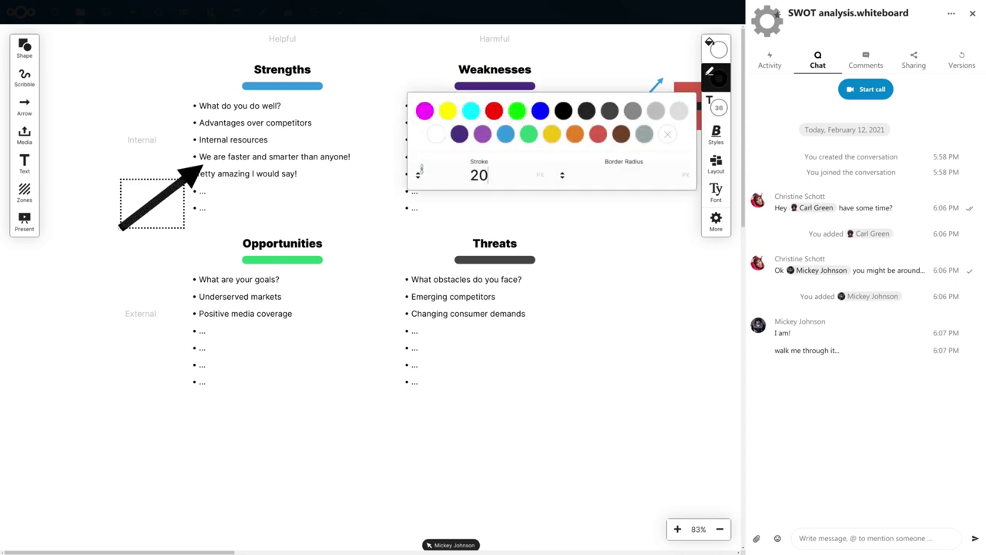
{"action": "left_click_drag", "start_coordinate": [424, 177], "coordinate": [446, 168]}
{"action": "left_click", "coordinate": [643, 241]}
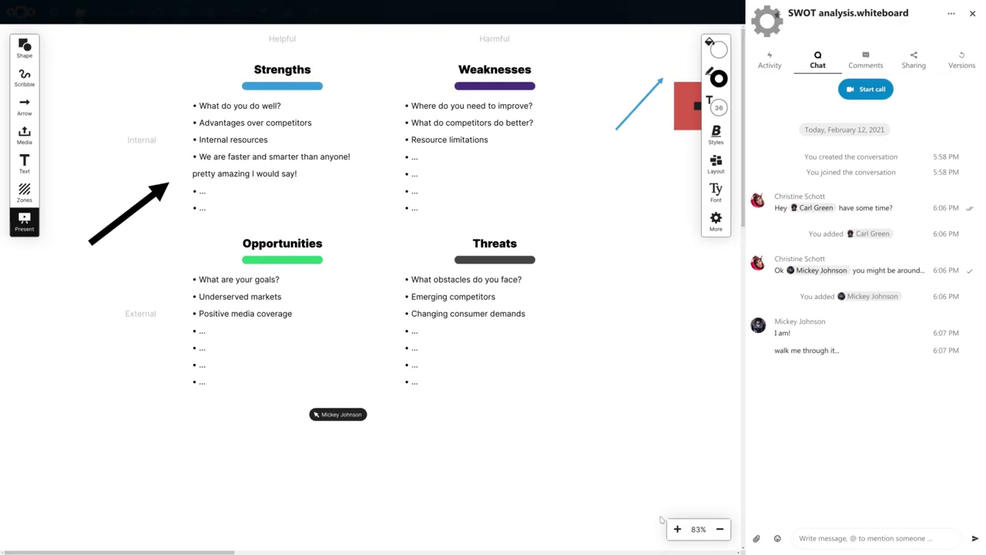
Zoom and pan around the SWOT analysis board to inspect it
{"action": "left_click", "coordinate": [677, 529]}
{"action": "scroll", "coordinate": [352, 227], "scroll_direction": "up", "scroll_amount": 1}
{"action": "scroll", "coordinate": [351, 224], "scroll_direction": "up", "scroll_amount": 5}
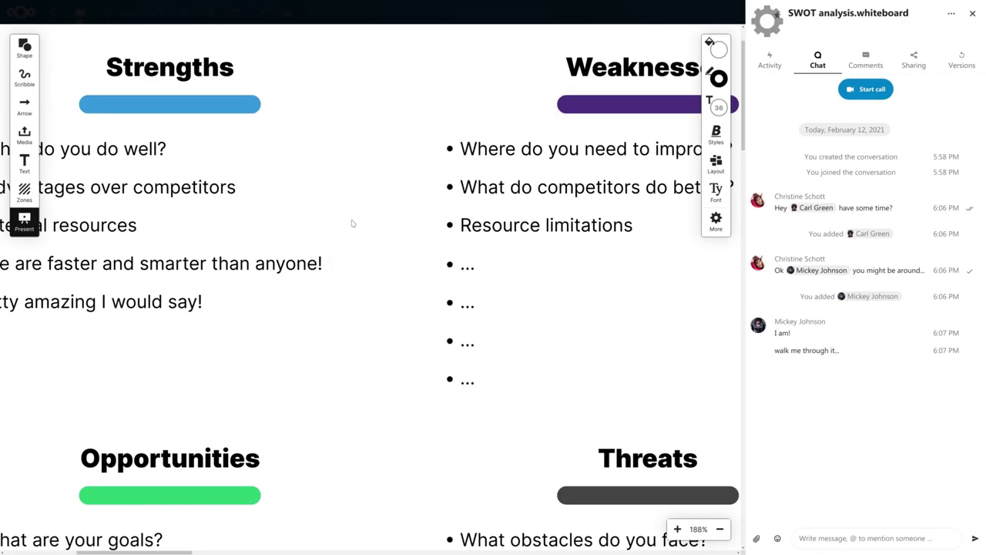
{"action": "scroll", "coordinate": [352, 224], "scroll_direction": "down", "scroll_amount": 5}
{"action": "scroll", "coordinate": [399, 123], "scroll_direction": "up", "scroll_amount": 3}
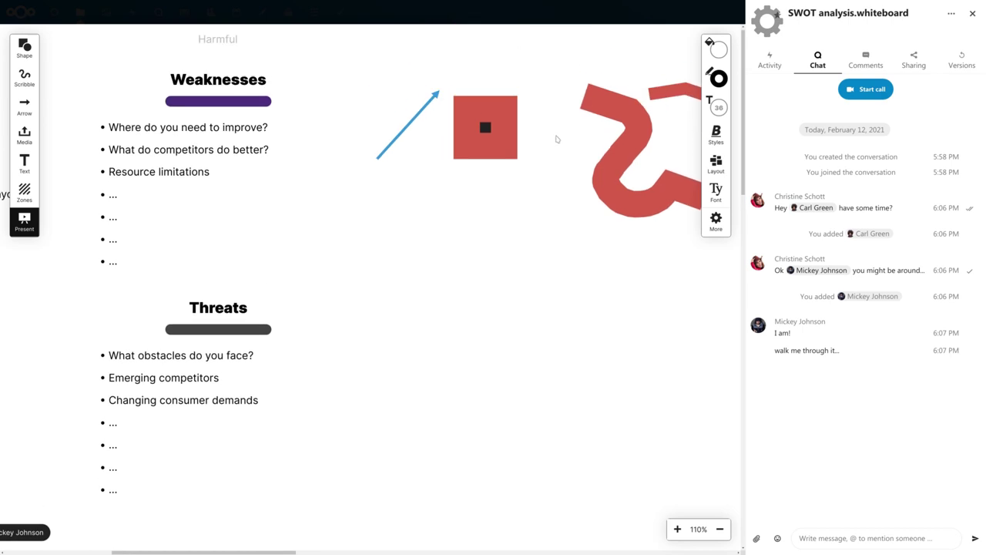
{"action": "scroll", "coordinate": [556, 138], "scroll_direction": "down", "scroll_amount": 2}
{"action": "scroll", "coordinate": [520, 146], "scroll_direction": "right", "scroll_amount": 3}
{"action": "scroll", "coordinate": [520, 146], "scroll_direction": "down", "scroll_amount": 1}
{"action": "scroll", "coordinate": [432, 124], "scroll_direction": "up", "scroll_amount": 1}
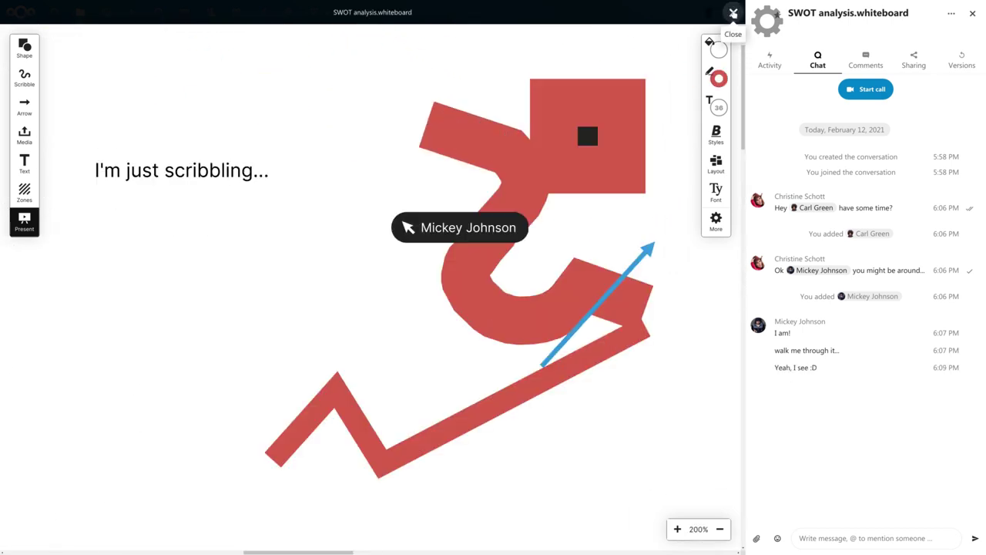
Close the SWOT analysis whiteboard to return to the Files list
{"action": "left_click", "coordinate": [734, 13]}
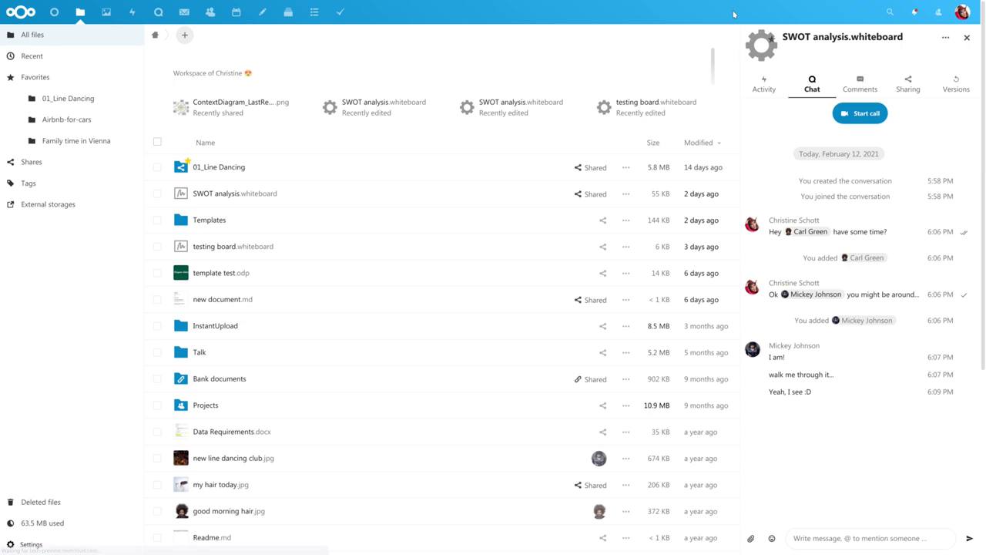
Open 'Impact effort matrix.whiteboard' inside the Templates folder
{"action": "left_click", "coordinate": [214, 221]}
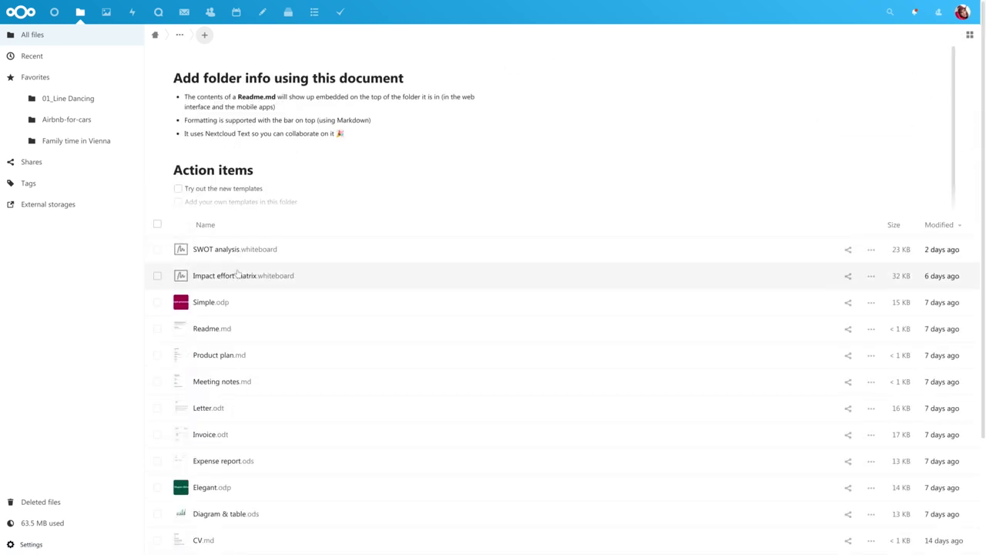
{"action": "left_click", "coordinate": [236, 275]}
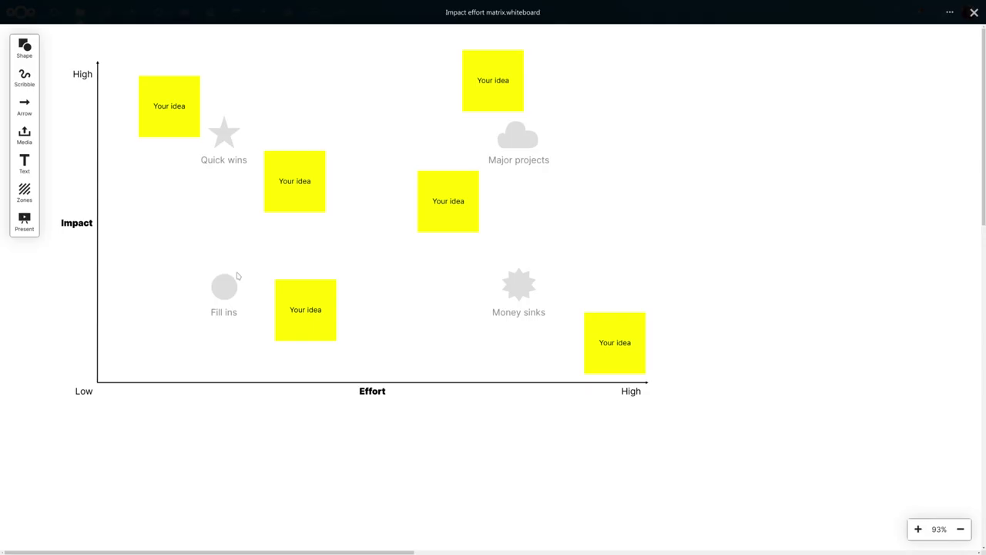